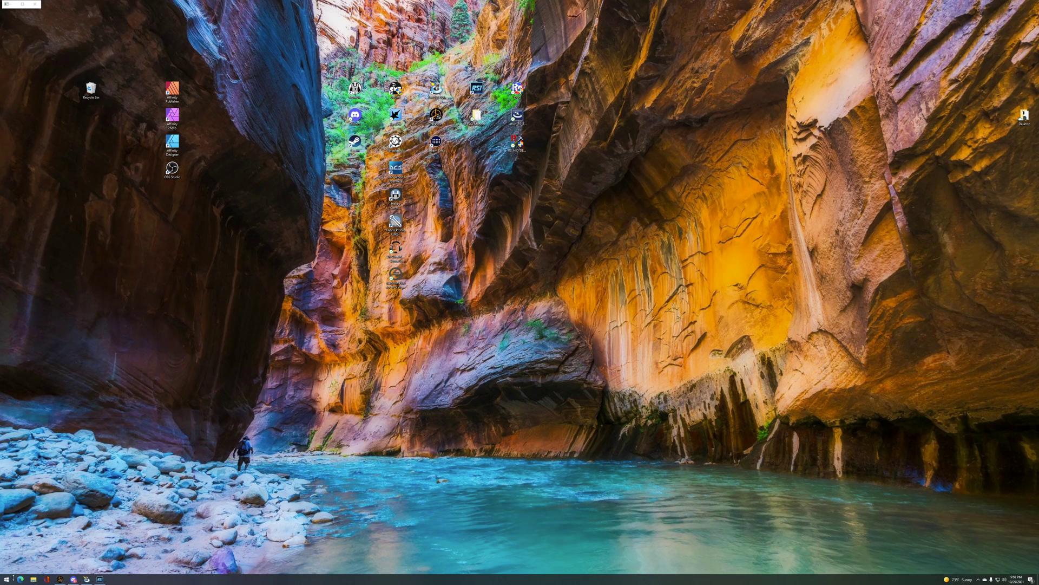
Open the Windows Start menu from the taskbar to search
click(6, 579)
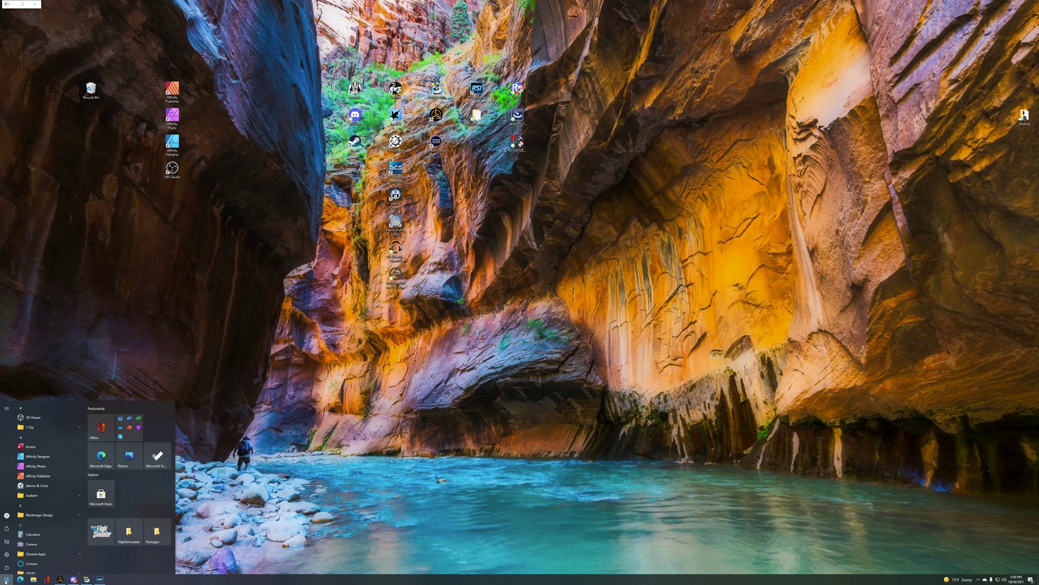
Search 'usb' to open Set up USB game controllers, then open the HOTAS Warthog joystick's properties
text(usb)
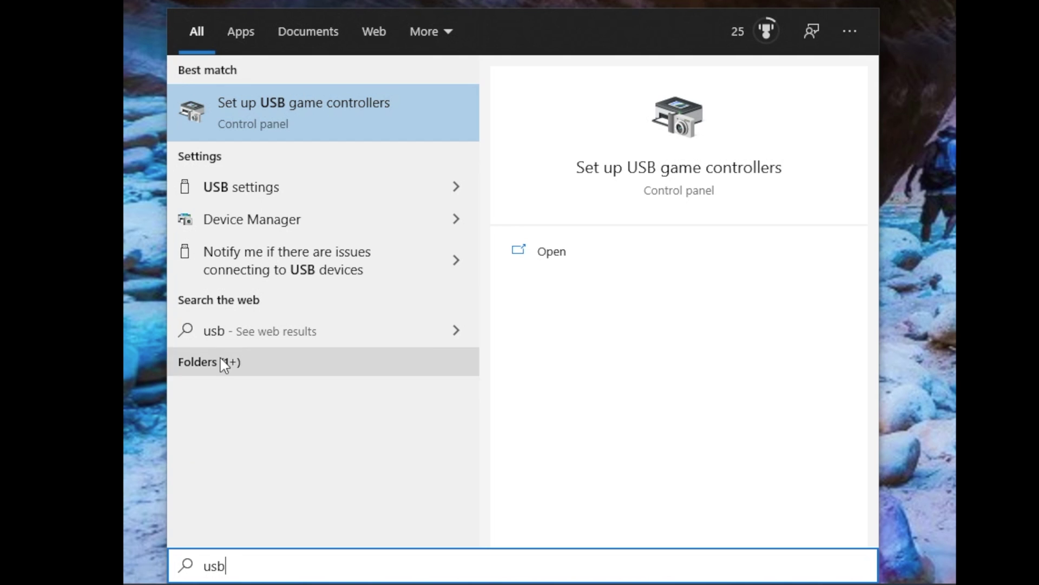
click(315, 117)
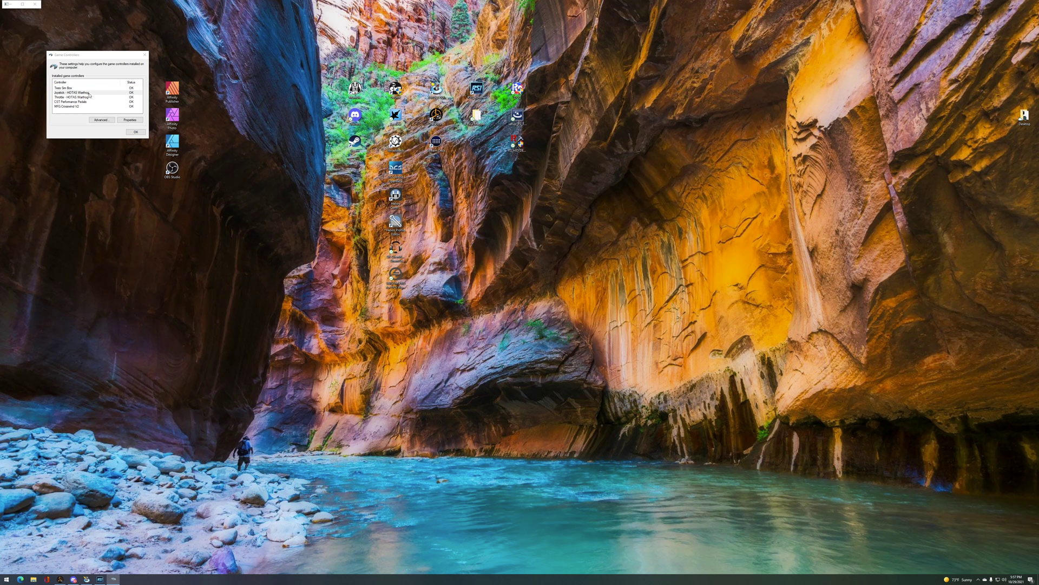
double_click(457, 288)
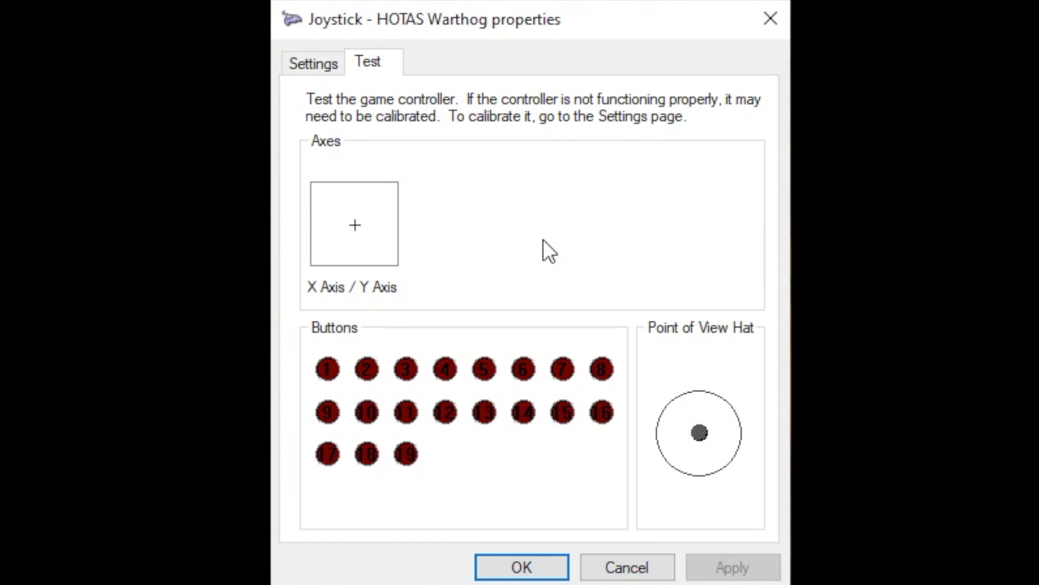
Check the joystick's Settings page, return to its Test readouts, and close the properties with OK
click(313, 64)
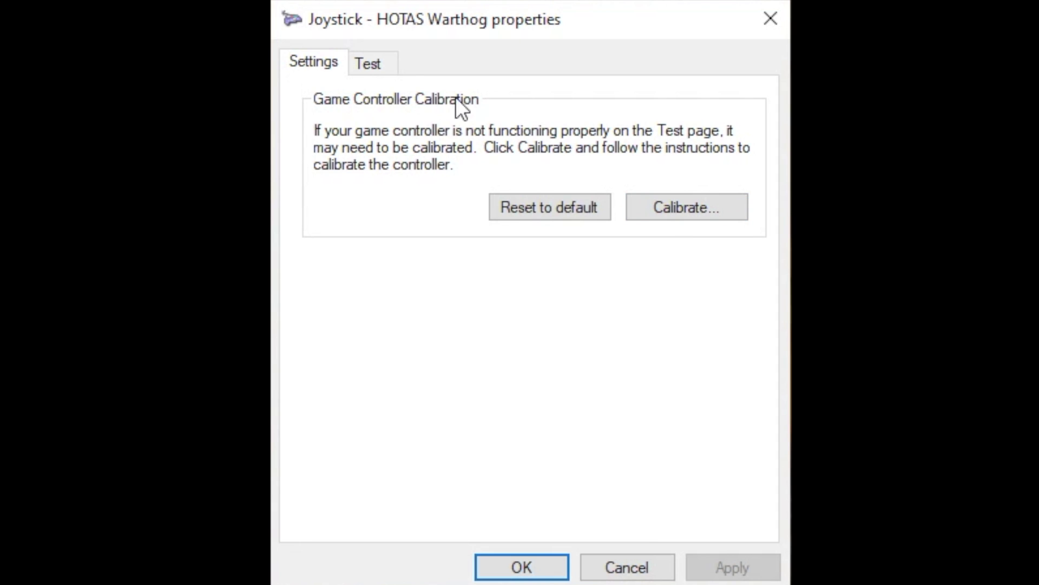
click(375, 64)
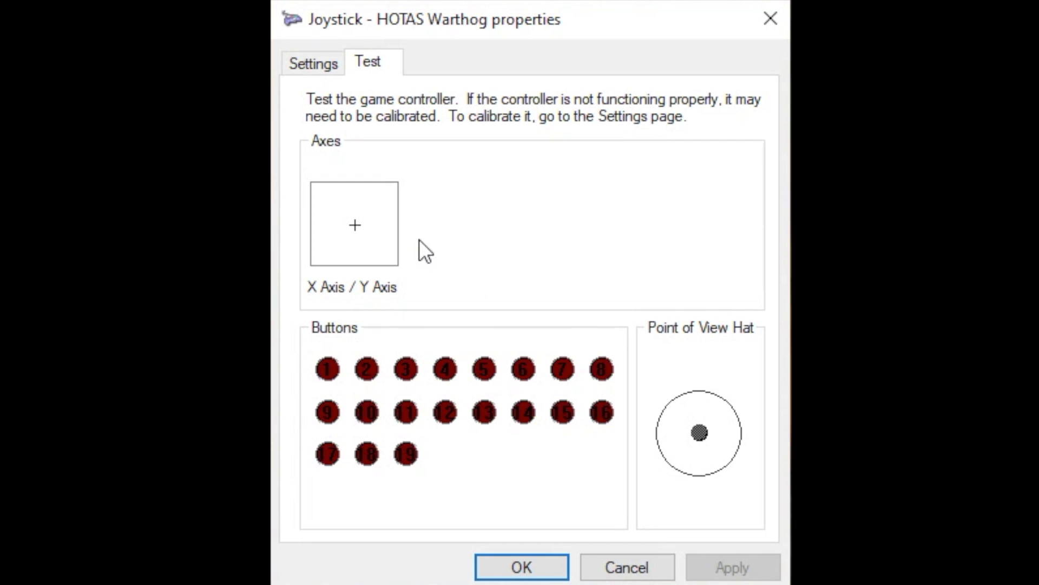
click(531, 568)
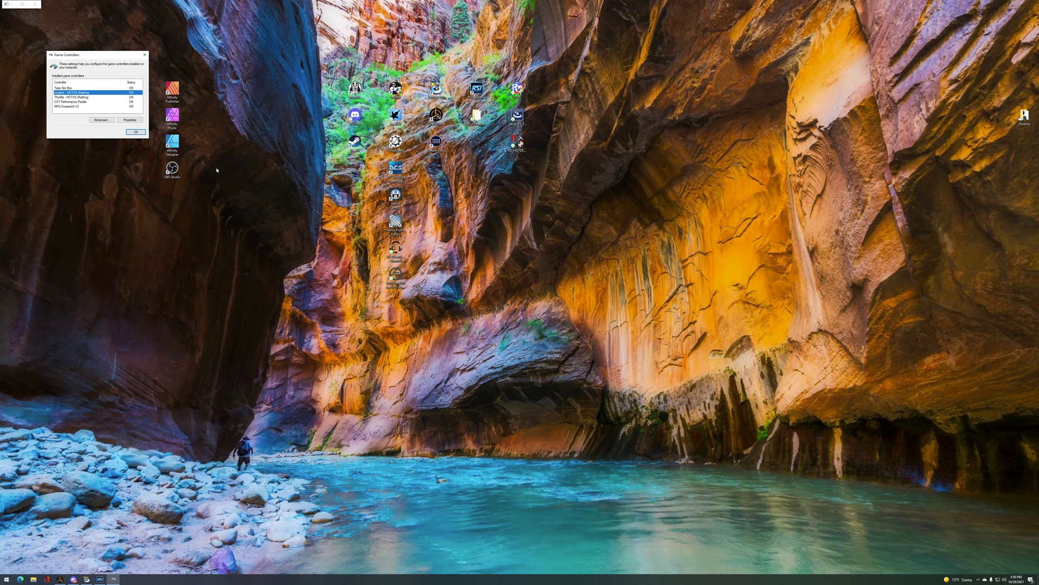
Open the HOTAS Warthog throttle's properties to check its Test readouts
double_click(76, 96)
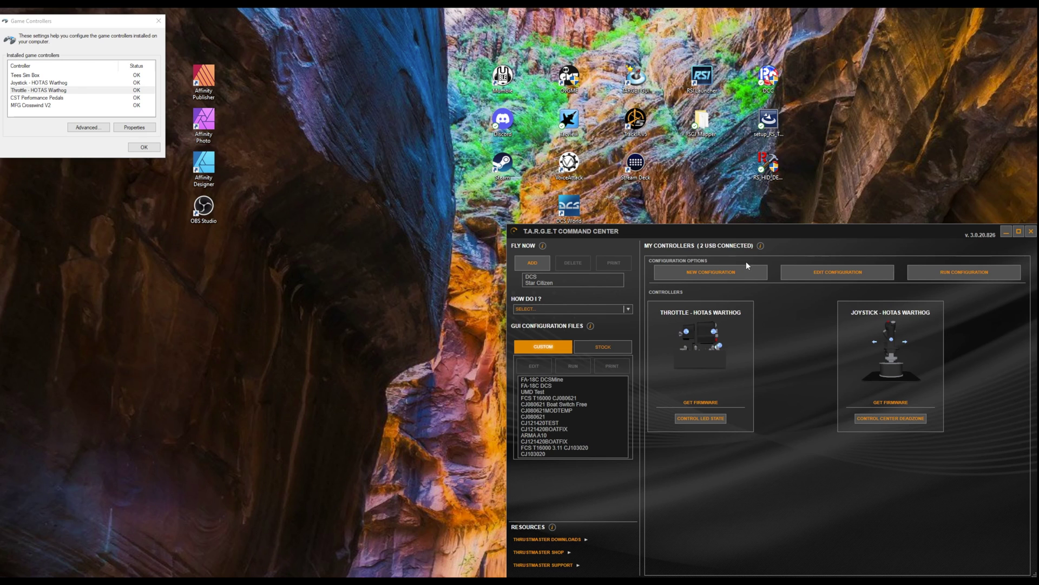
Run the Star Citizen profile and select Thrustmaster Virtual Game Controller in Game Controllers
click(618, 282)
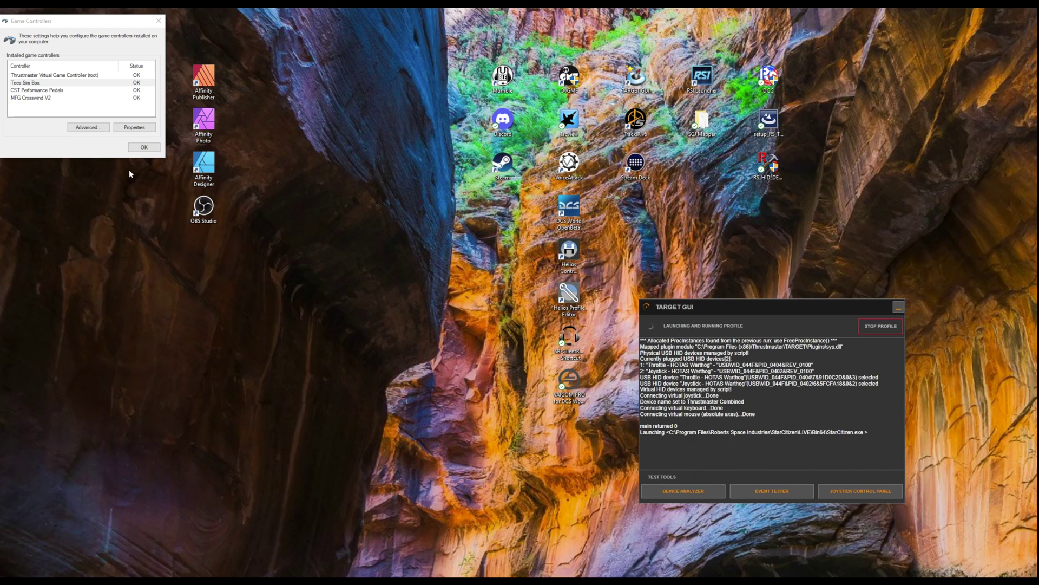
click(89, 77)
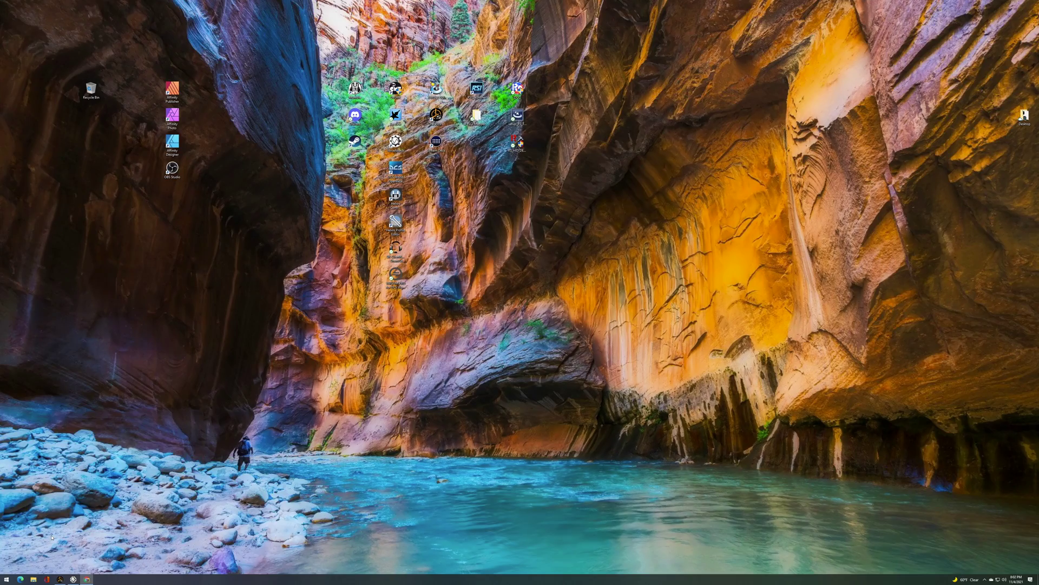
click(6, 580)
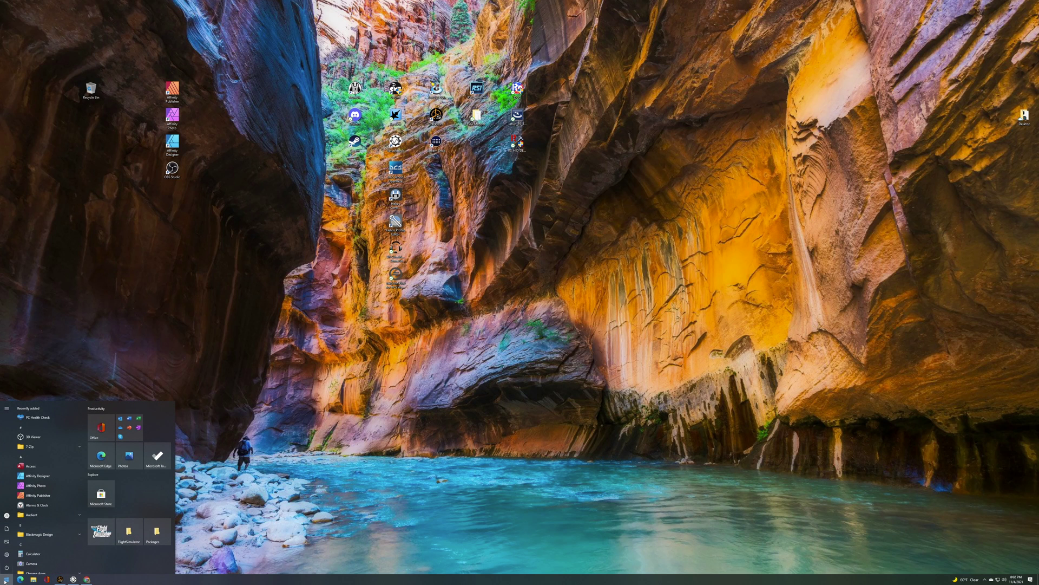
Open Control Panel via 'con', go to Hardware and Sound > Power Options, then Create a power plan
text(con)
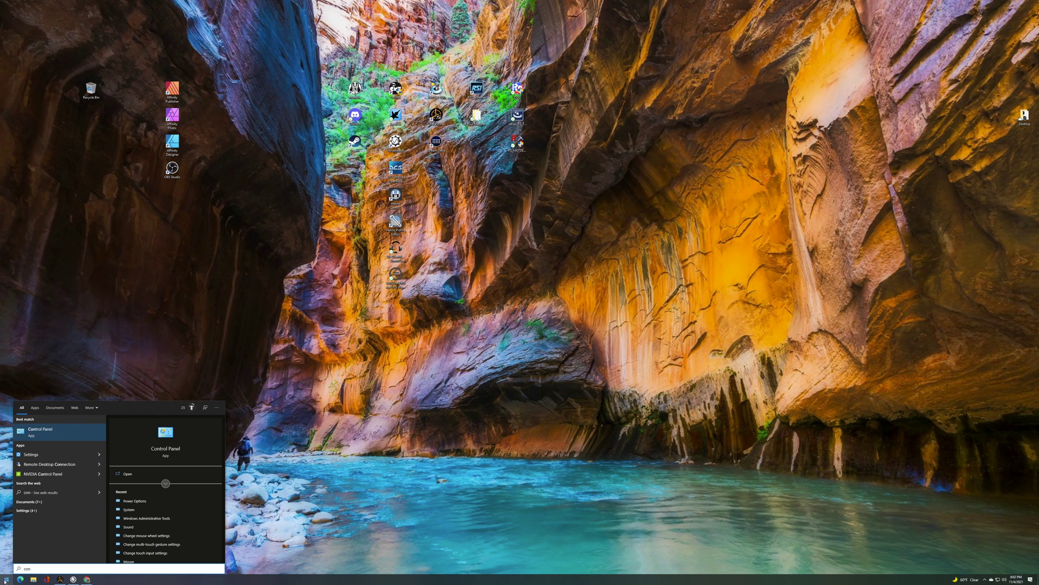
key(Return)
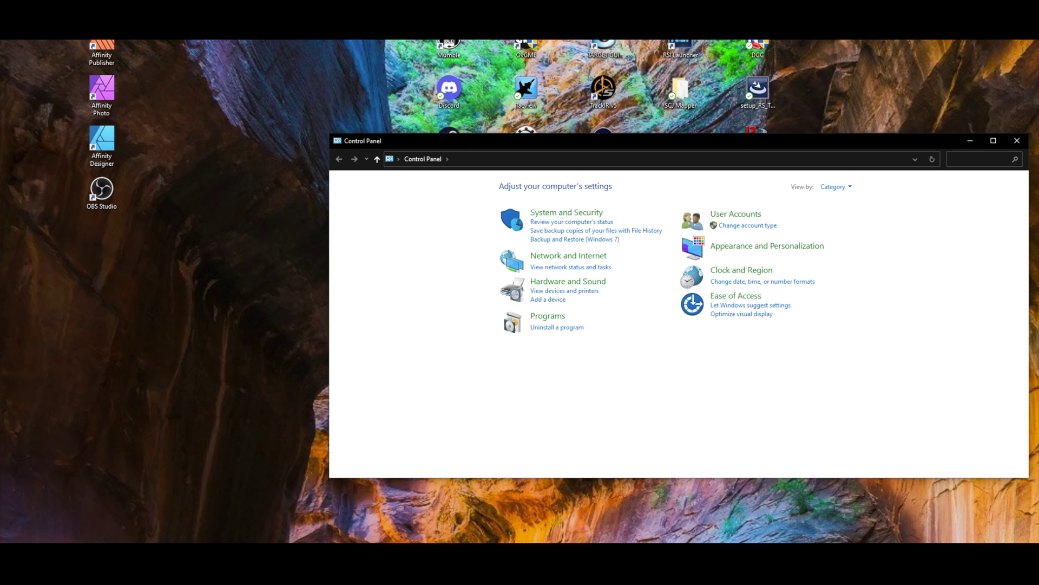
click(604, 286)
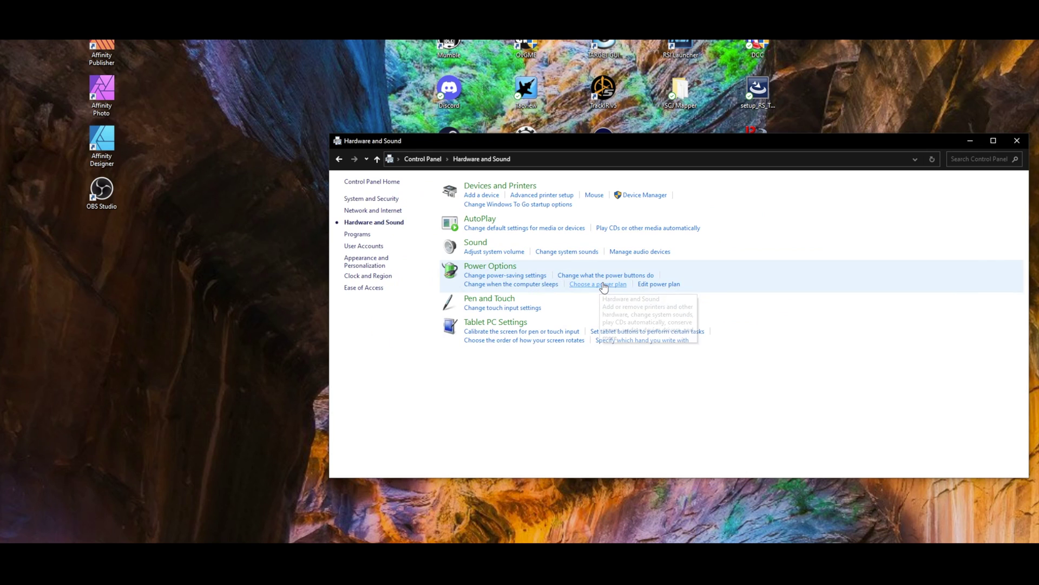
click(491, 266)
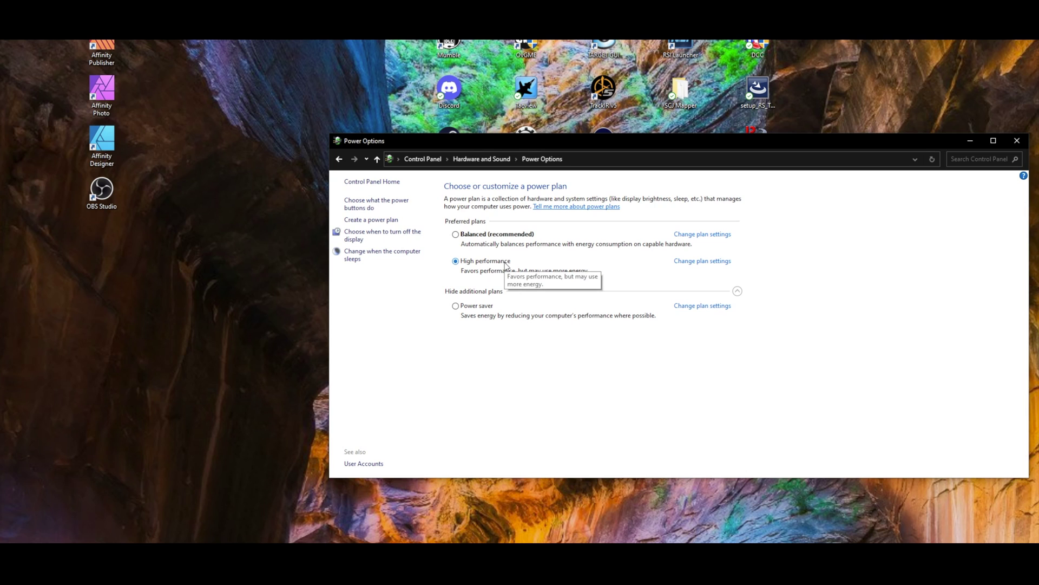
click(387, 220)
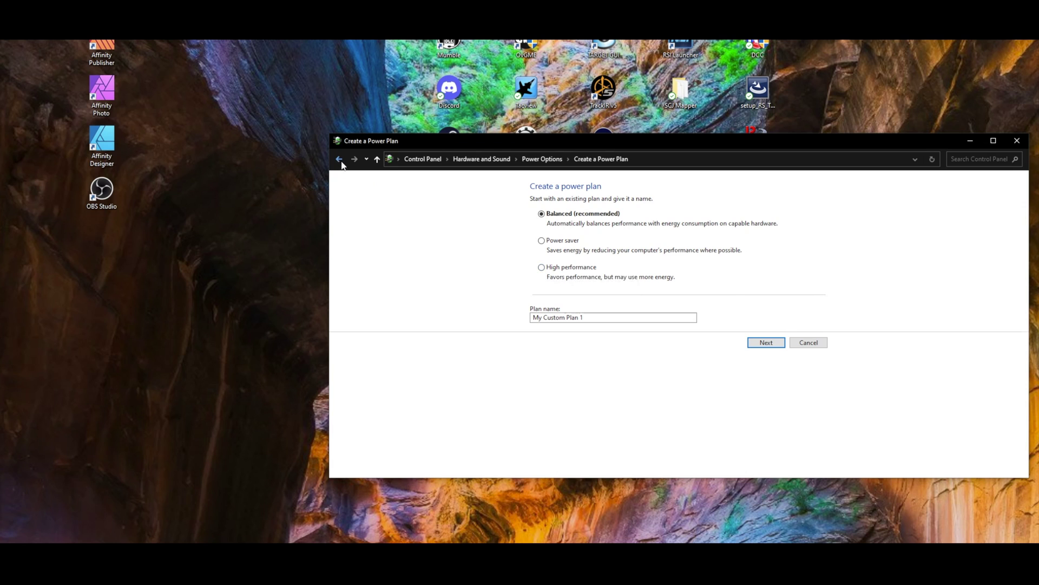
click(339, 159)
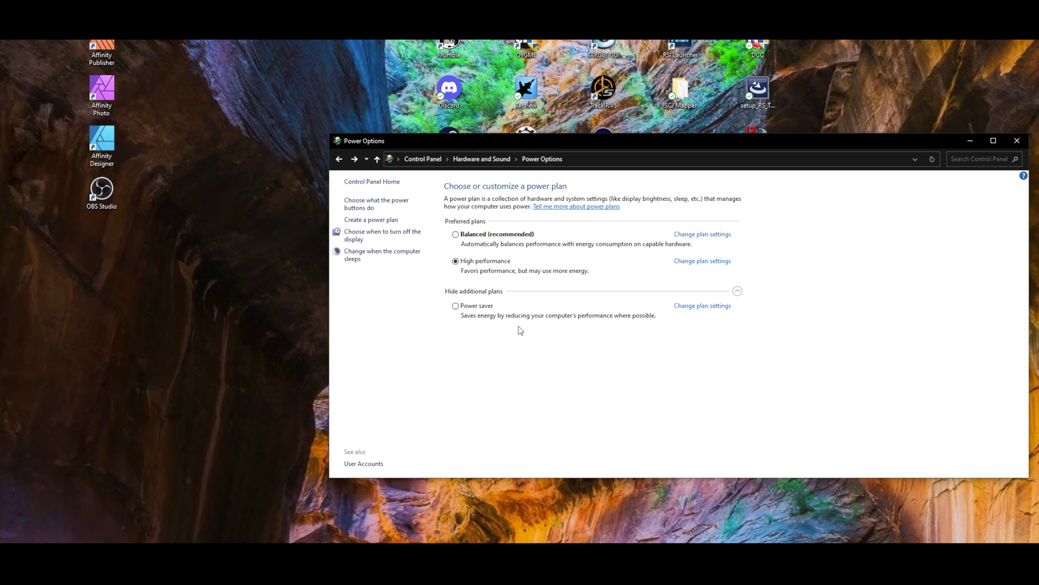
click(392, 221)
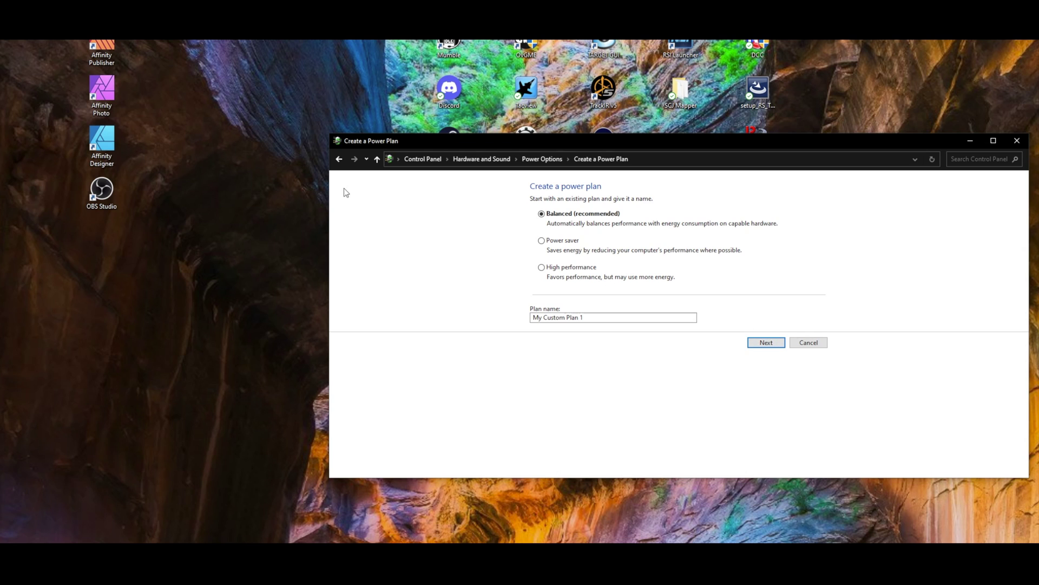
click(339, 158)
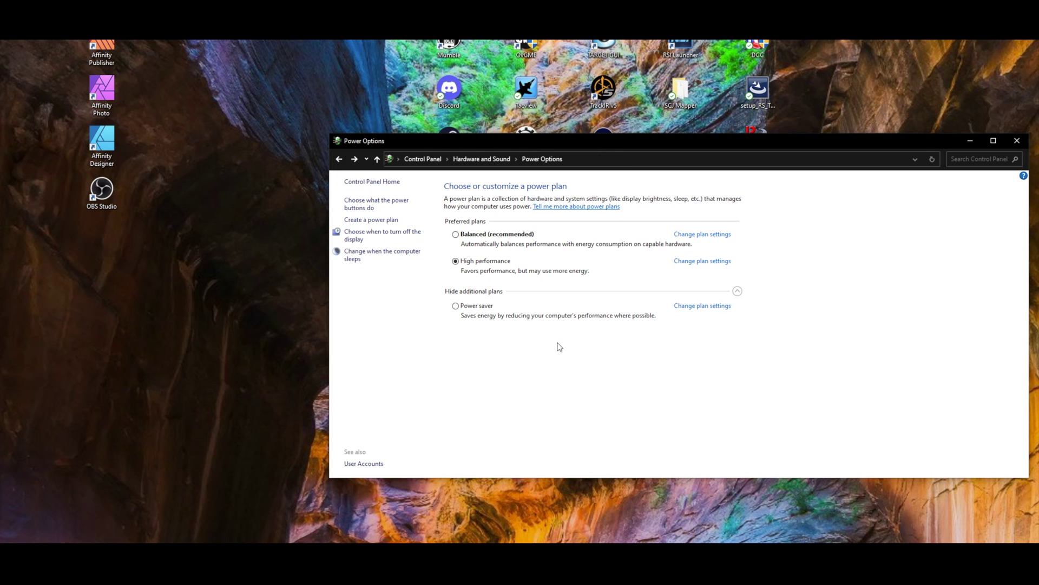
Set USB selective suspend to Disabled in the High performance plan's advanced settings and apply
click(696, 268)
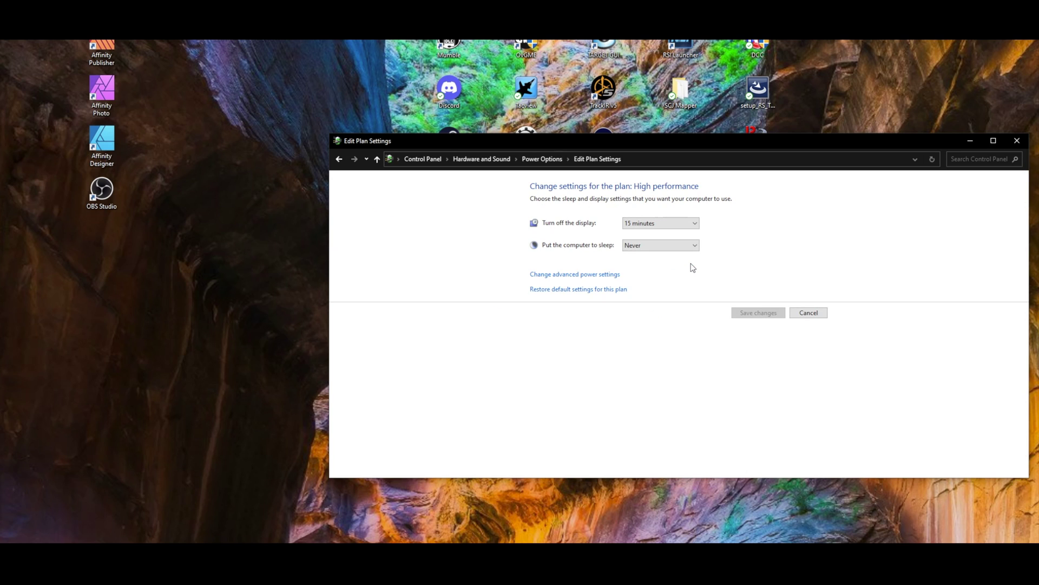
click(587, 275)
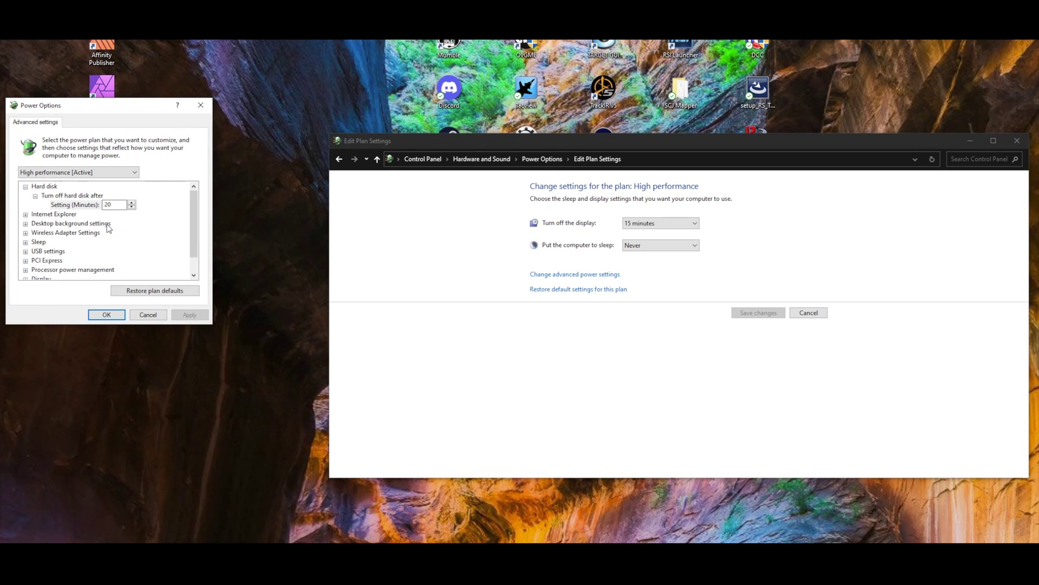
click(25, 251)
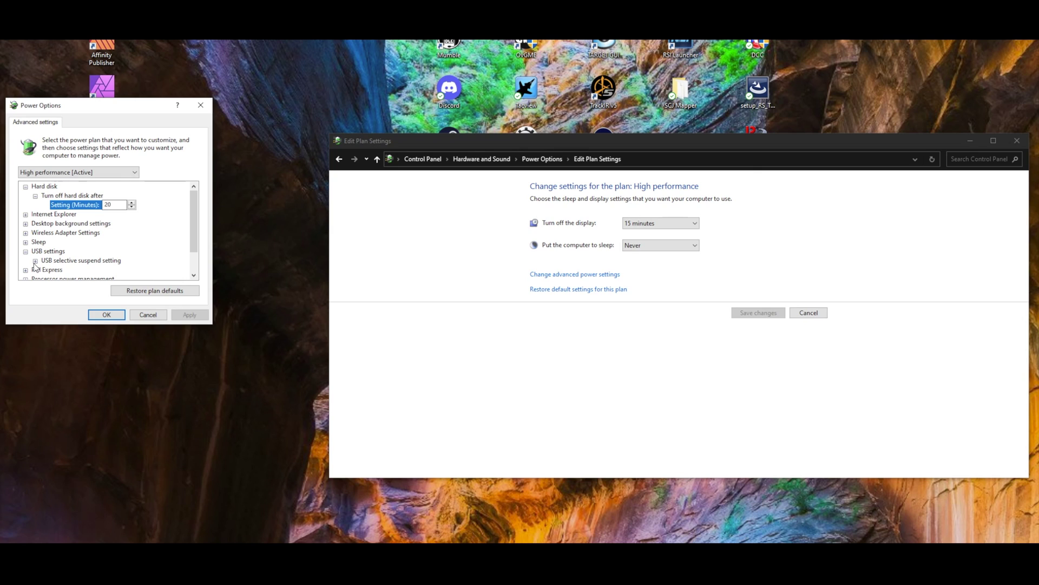
click(35, 260)
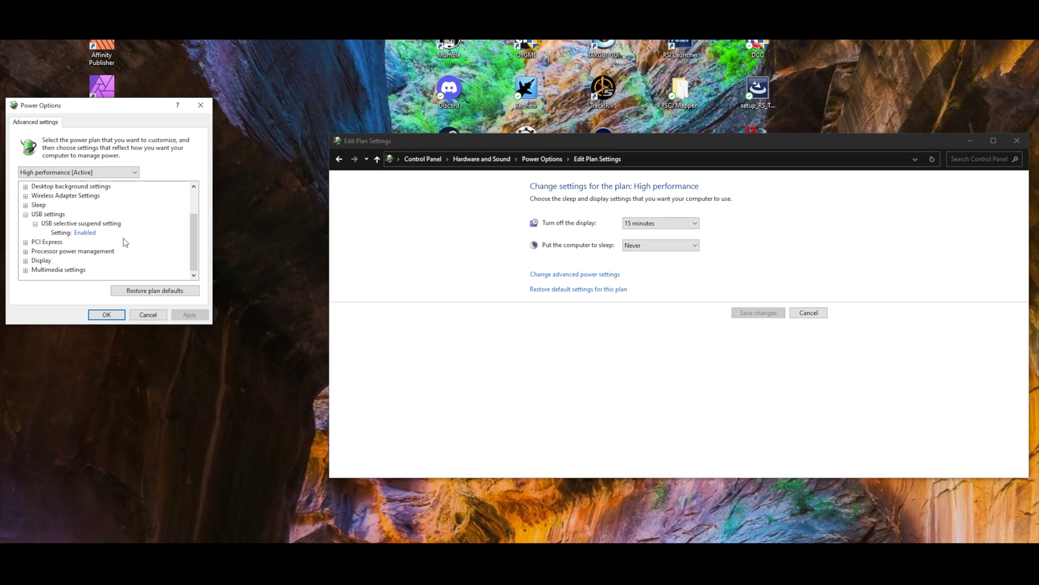
click(96, 236)
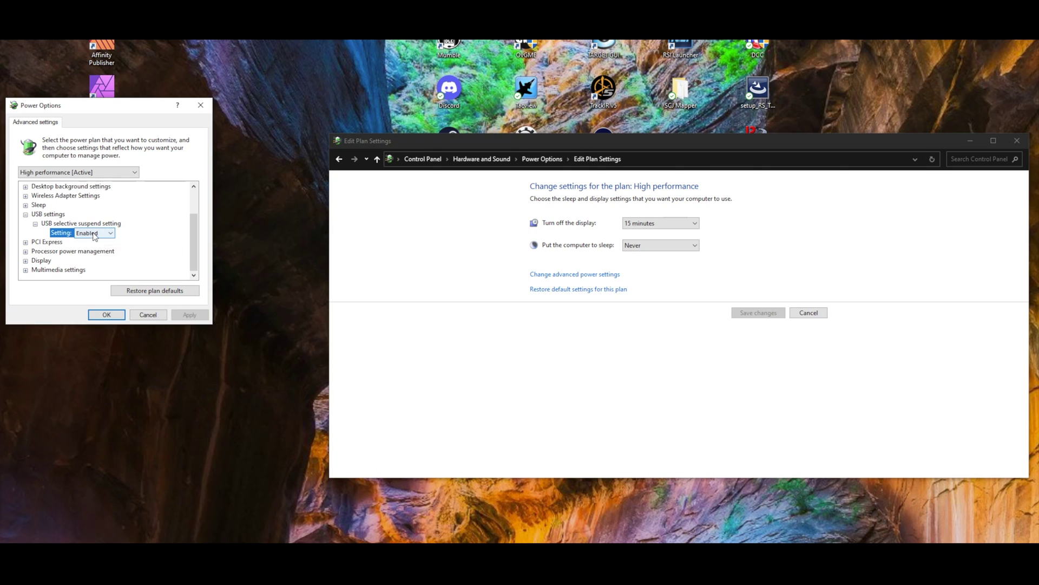
click(97, 234)
click(98, 243)
click(106, 314)
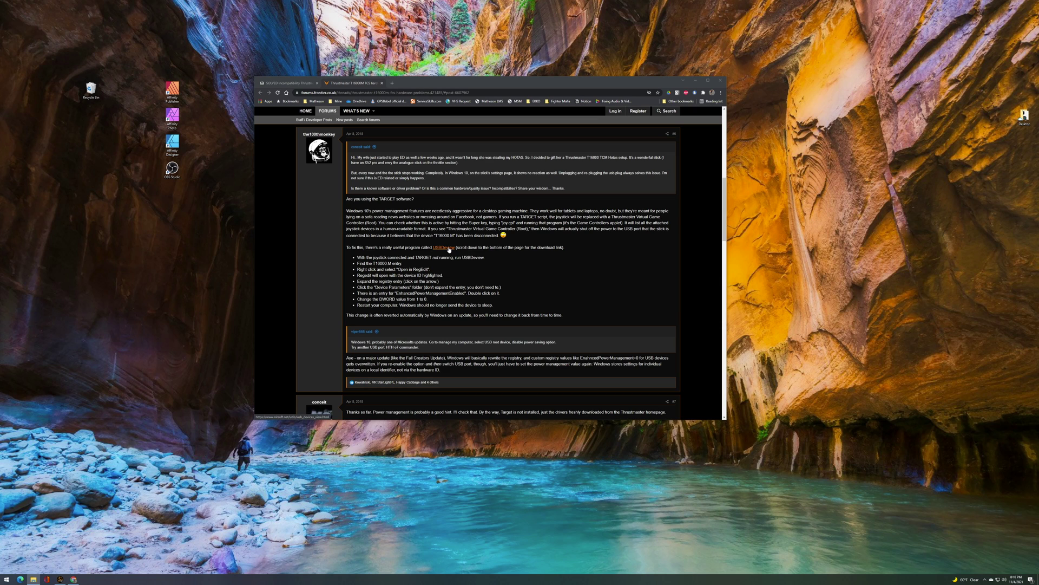
Follow the forum post's link to the NirSoft USBDeview v3.02 page
click(448, 249)
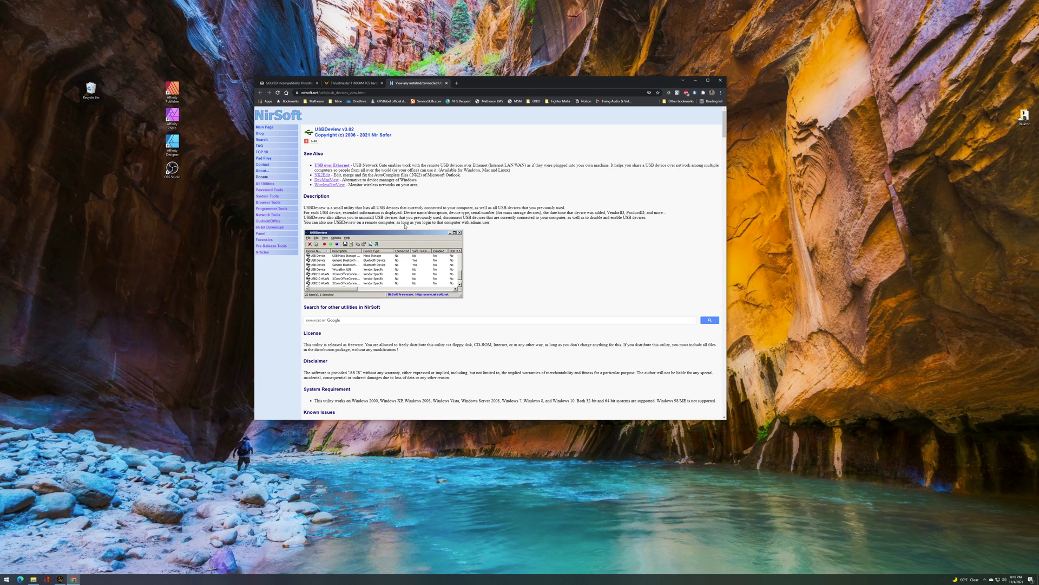
Download usbdeview-x64.zip from the NirSoft page and show it in the Downloads folder
scroll(382, 272, down, 15)
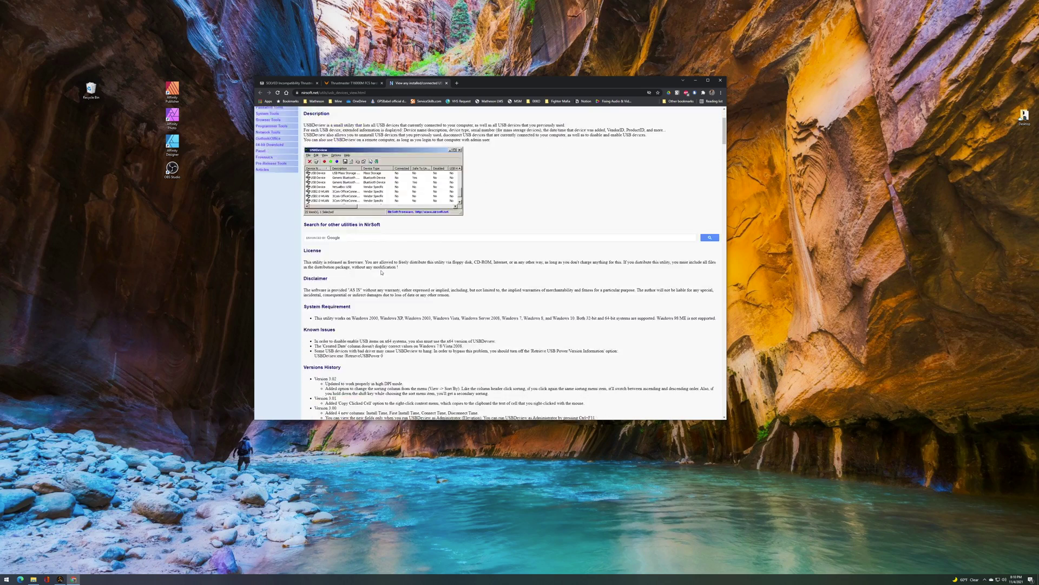
scroll(399, 284, down, 20)
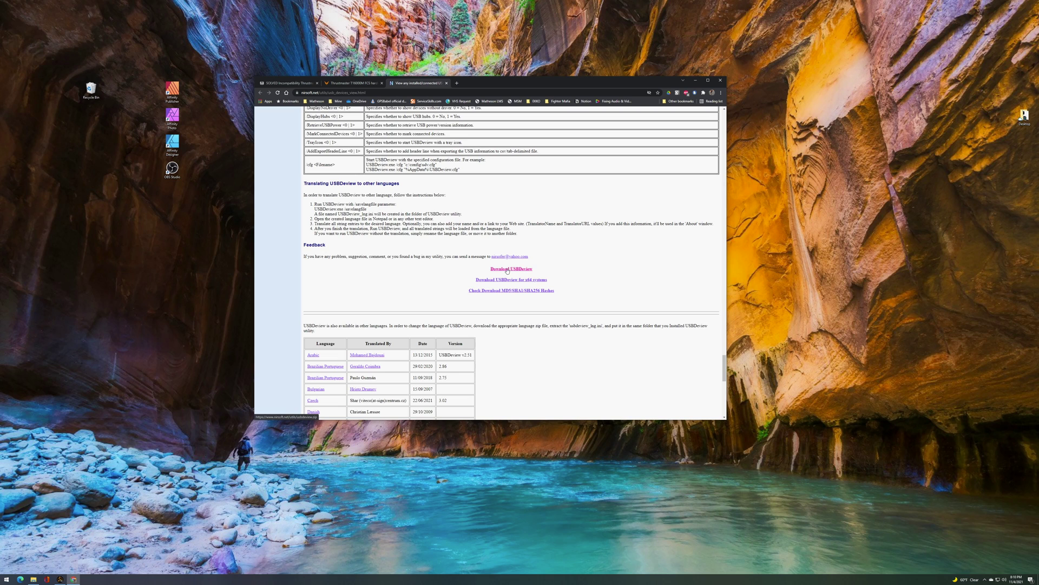
scroll(400, 355, down, 3)
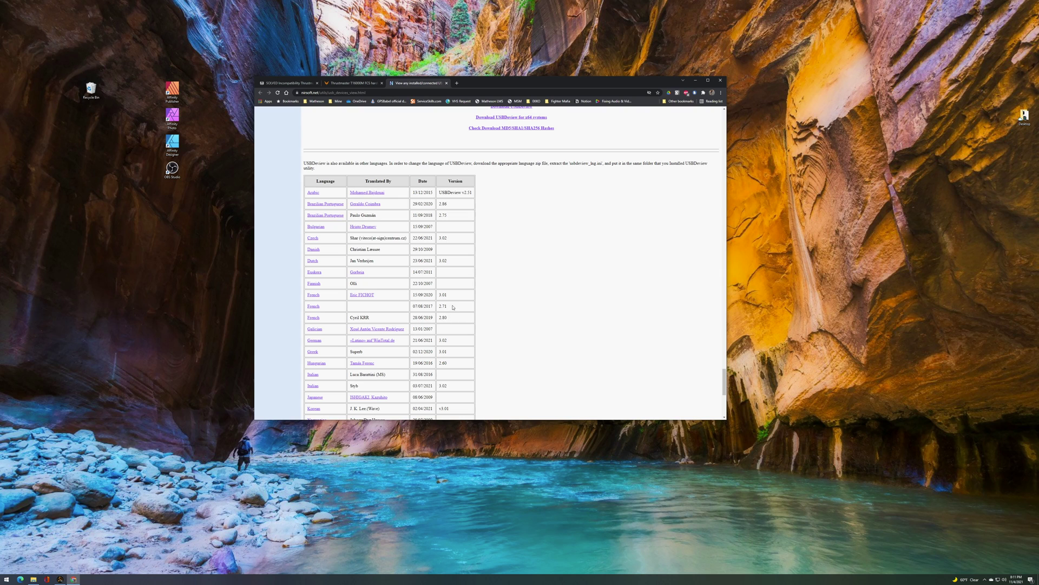
scroll(513, 268, up, 2)
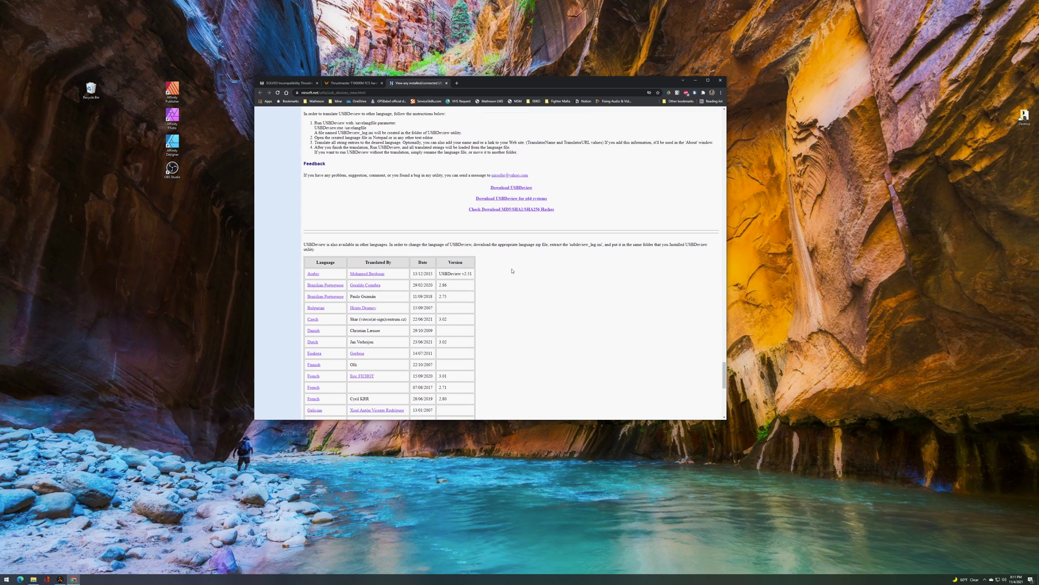
click(519, 199)
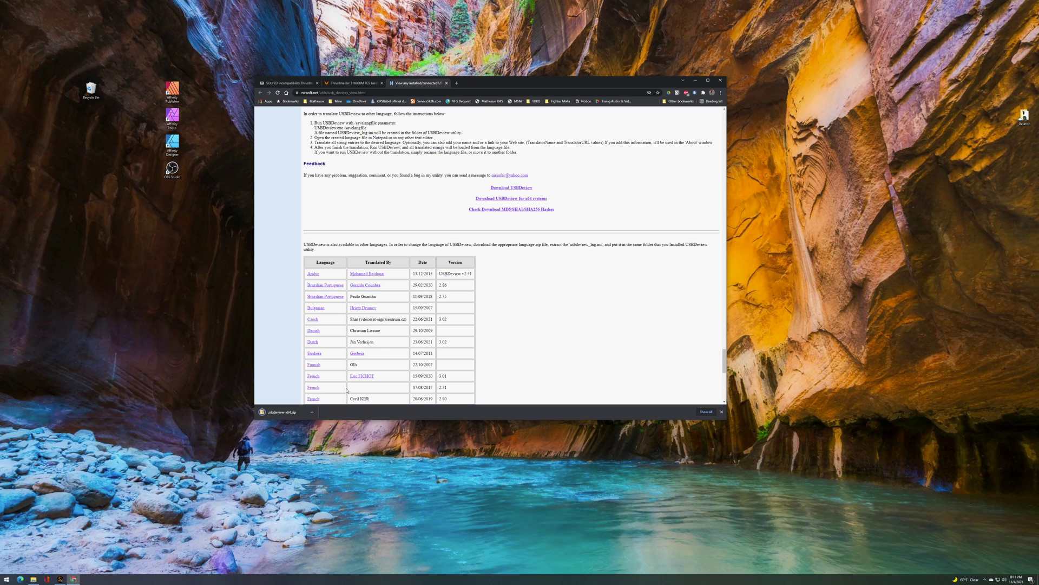
click(262, 412)
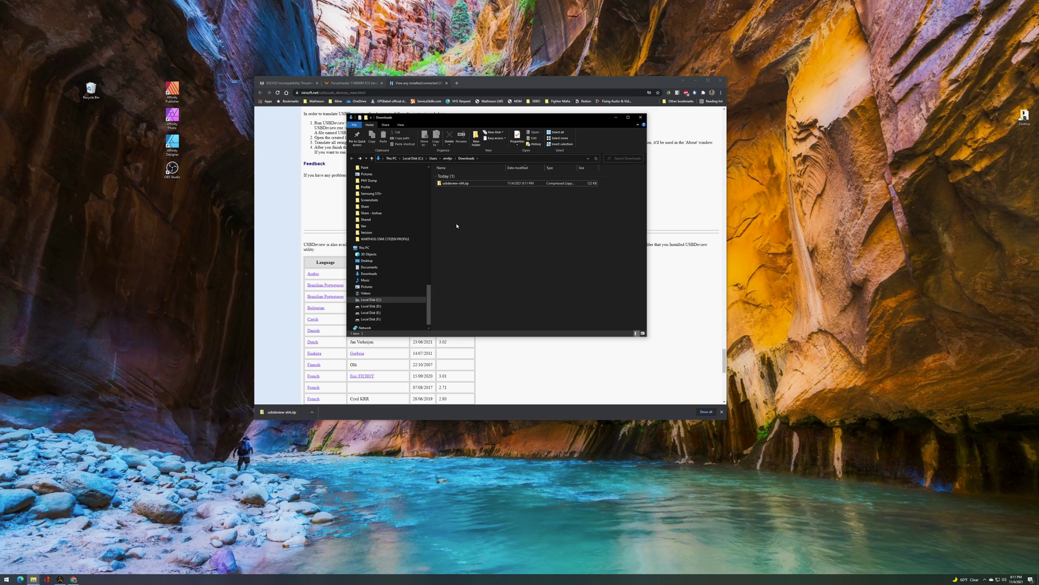
Extract all files from usbdeview-x64.zip
right_click(457, 183)
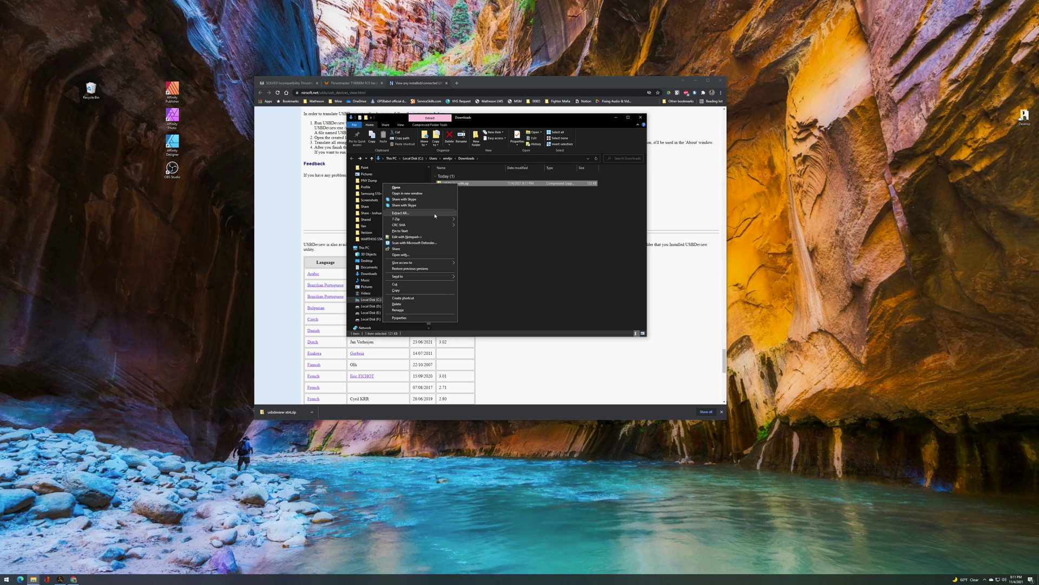
click(435, 214)
click(565, 342)
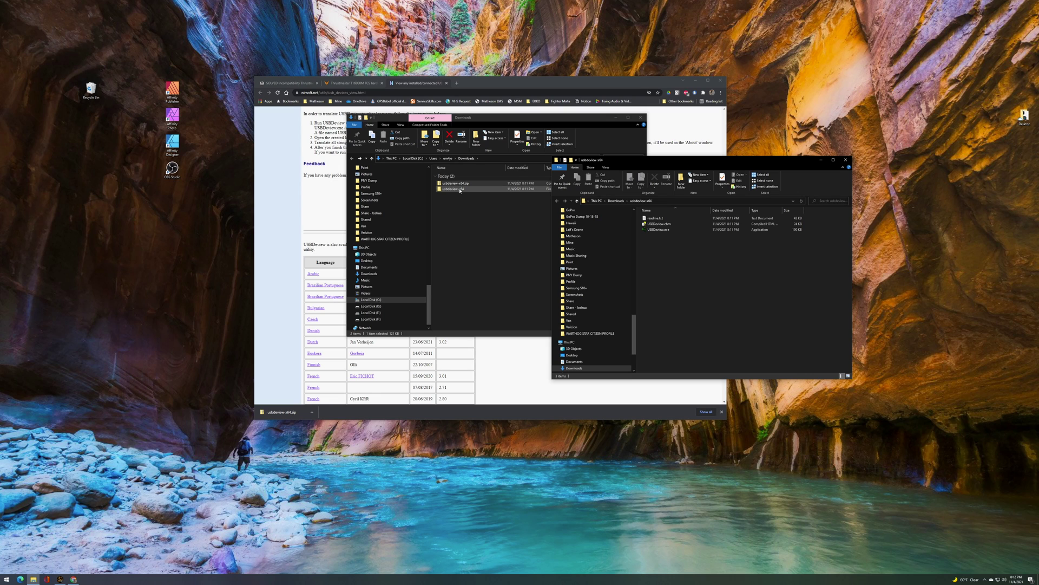
Run USBDeview.exe as administrator, allowing it at the permission prompt
right_click(658, 230)
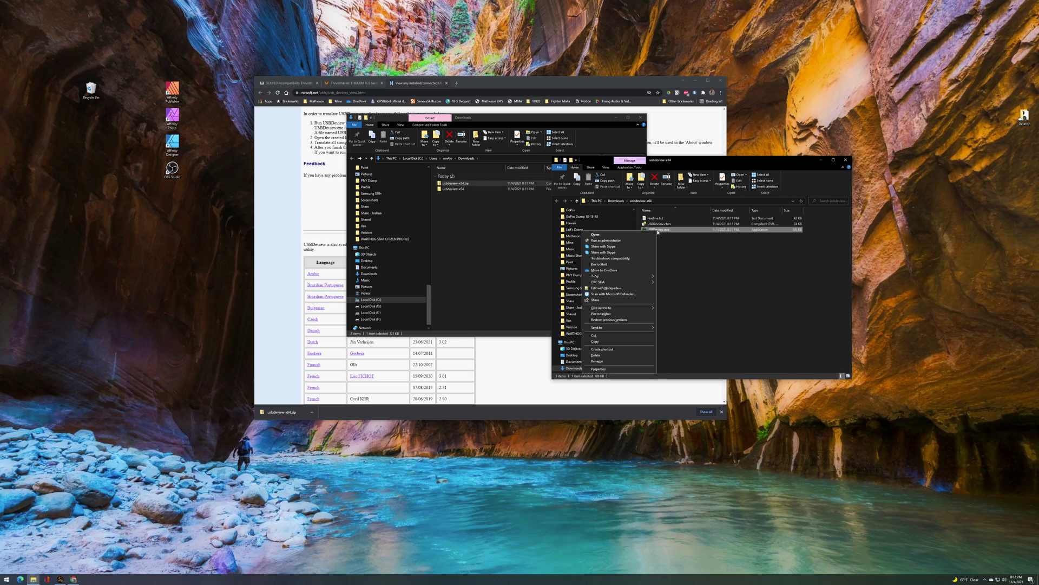
click(631, 241)
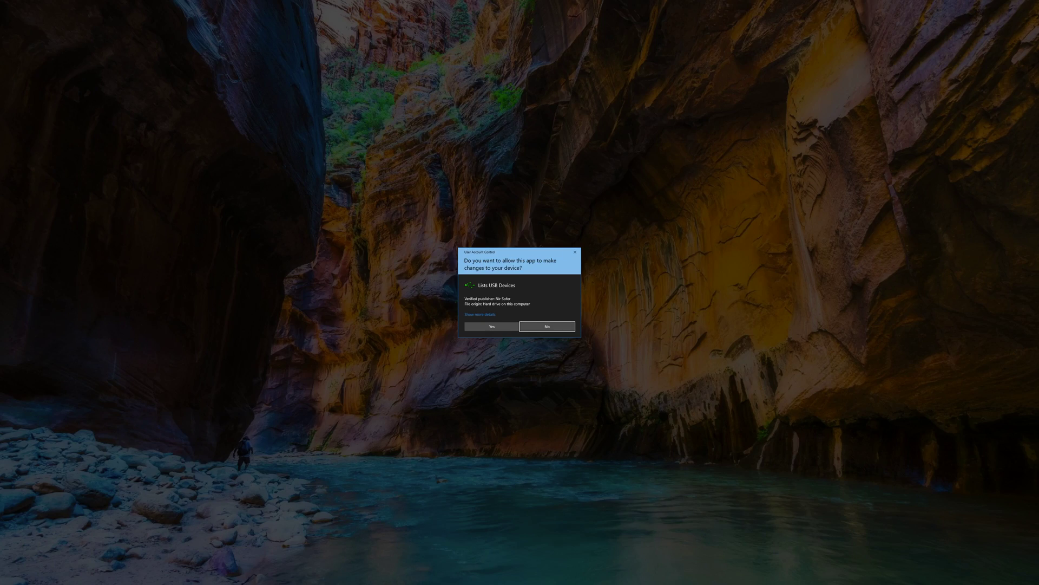
click(491, 326)
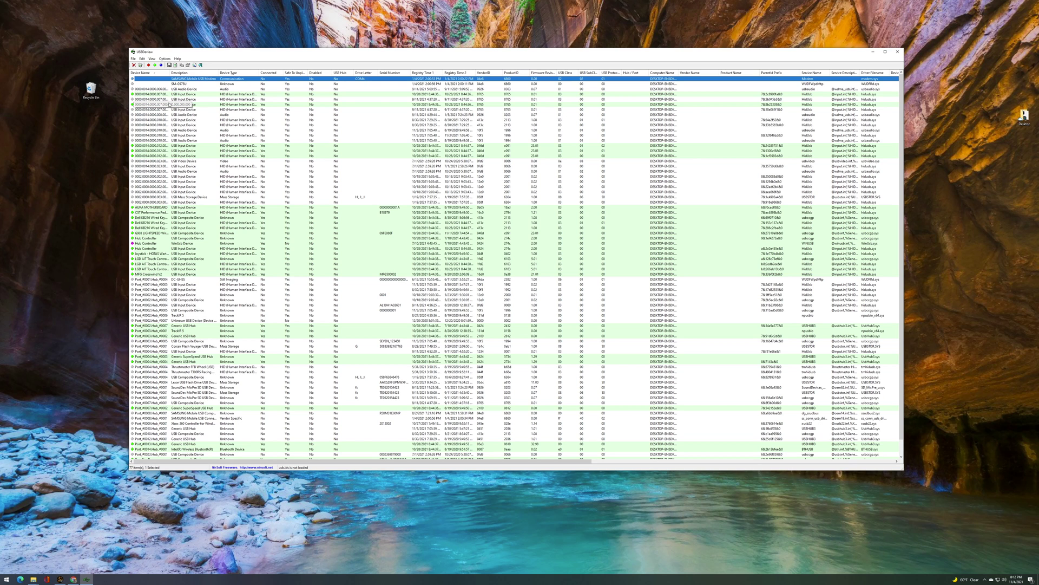
Widen the Device Name column and open the Joystick - HOTAS Warthog entry in RegEdit
drag(169, 73, 220, 82)
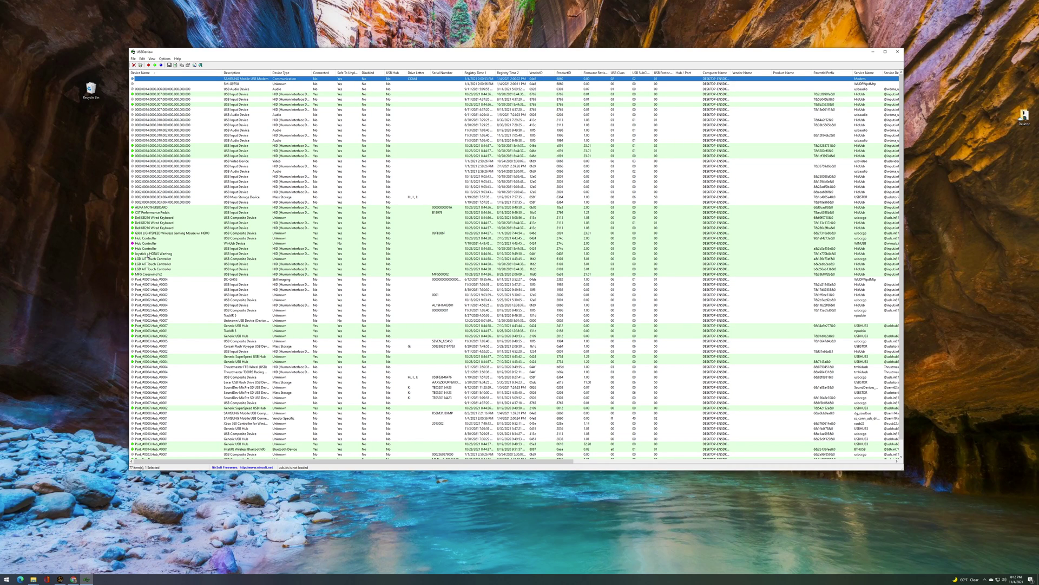
right_click(158, 255)
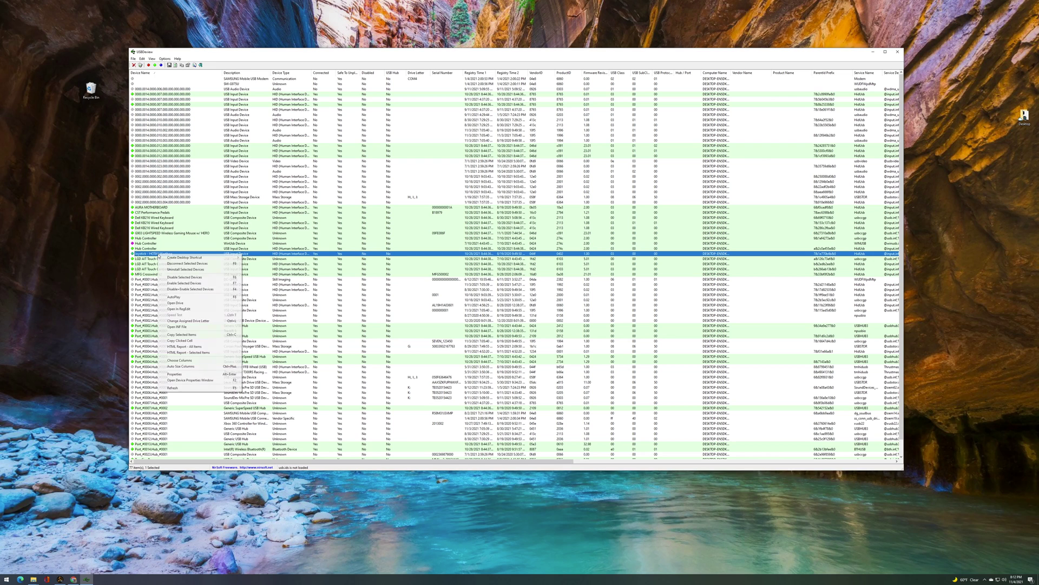
click(192, 309)
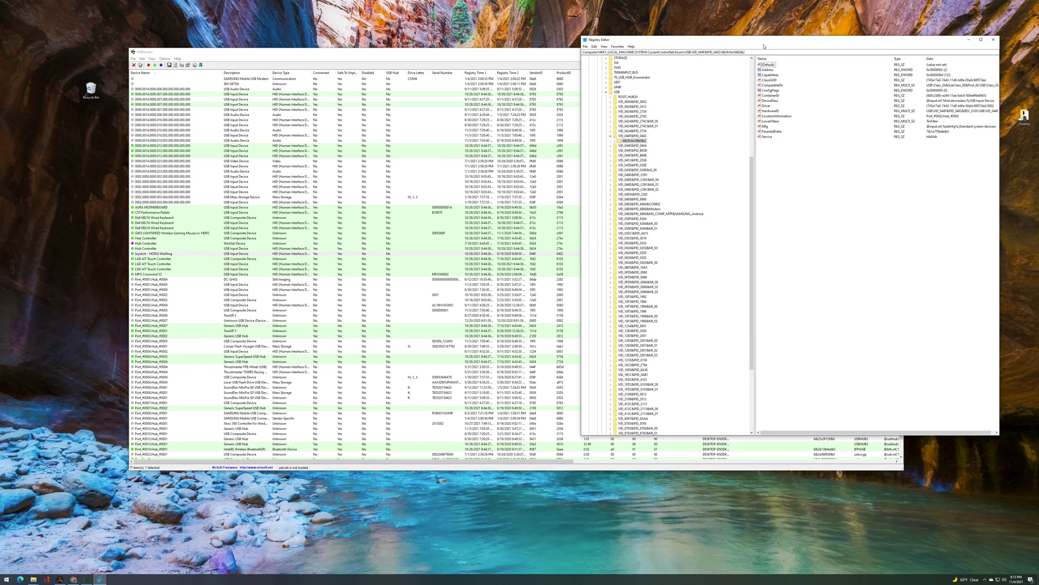
Under the HOTAS Warthog device's Device Parameters key, edit the EnhancedPowerManagementEnabled DWORD value
click(616, 141)
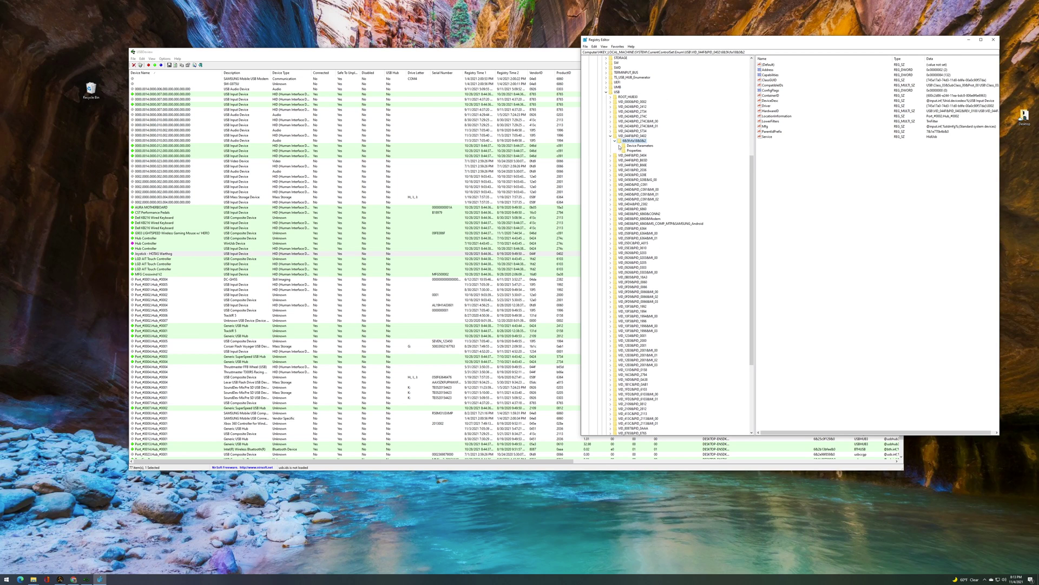
click(620, 147)
click(643, 146)
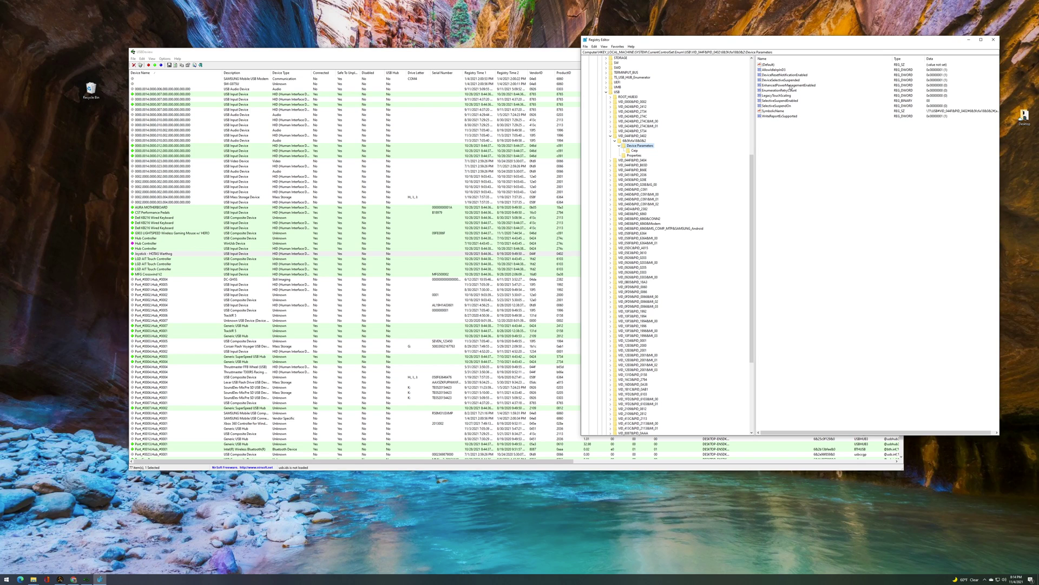
right_click(791, 86)
click(799, 90)
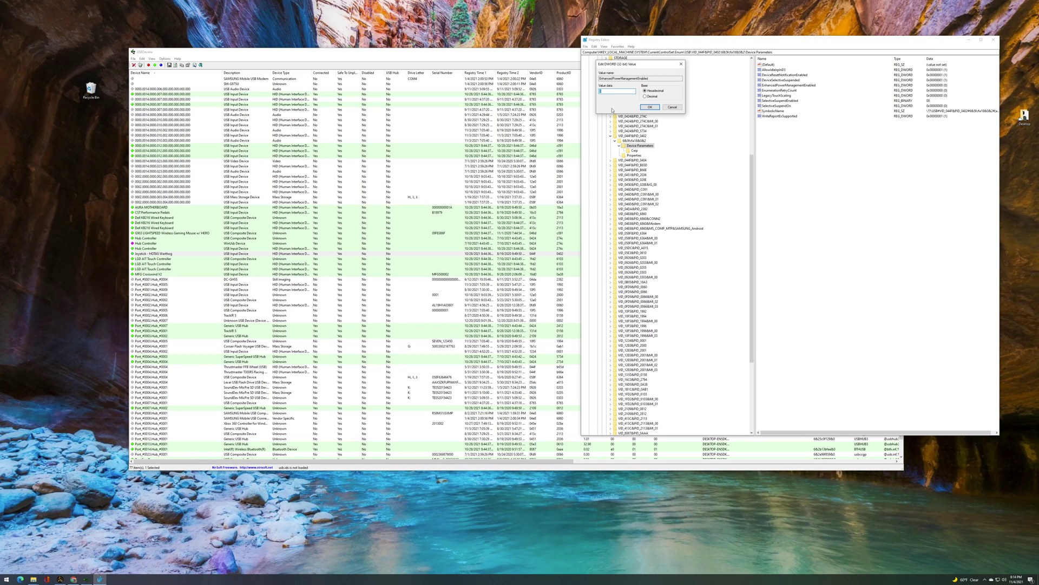
click(650, 107)
key(alt+Tab)
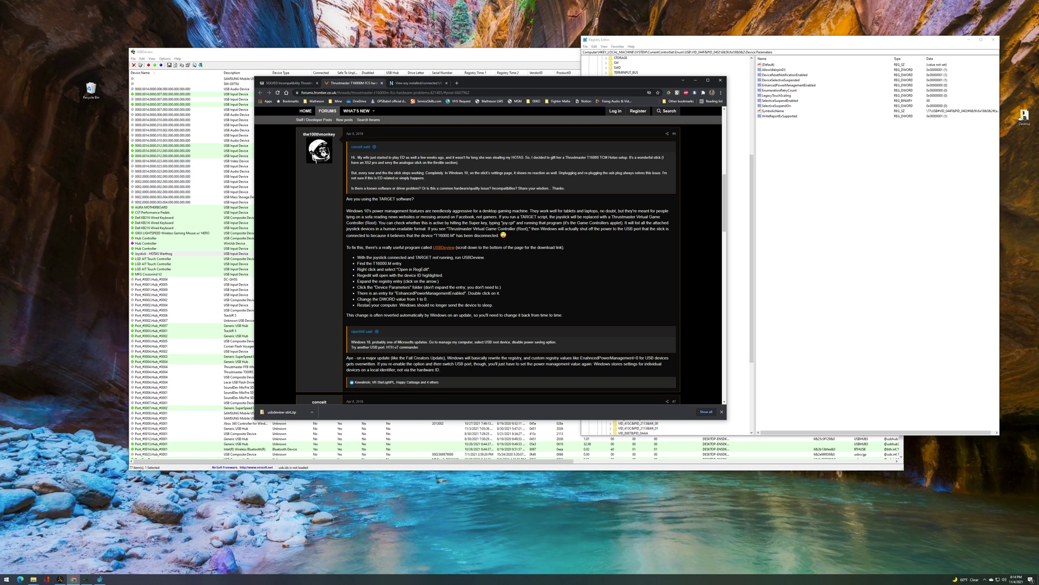